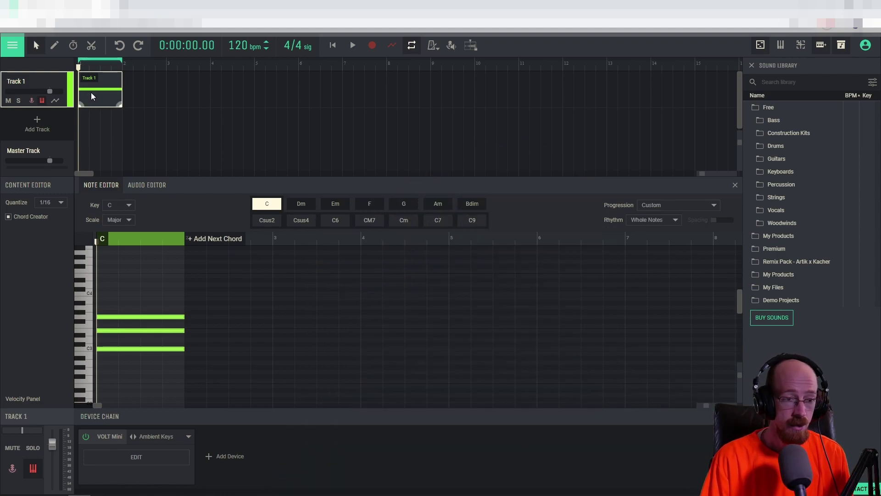
Delete Track 1's old chord clip, then create a new empty clip and open it in the Note Editor
{"action": "key", "text": "Delete"}
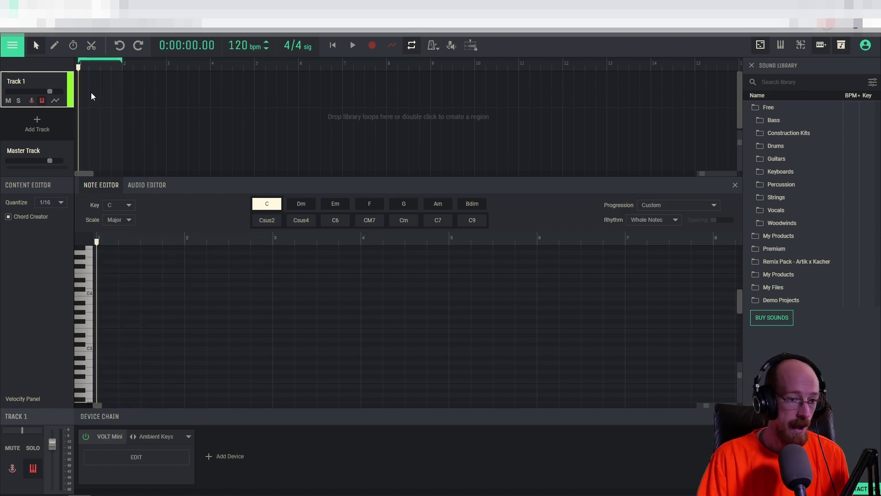
{"action": "left_click", "coordinate": [736, 186]}
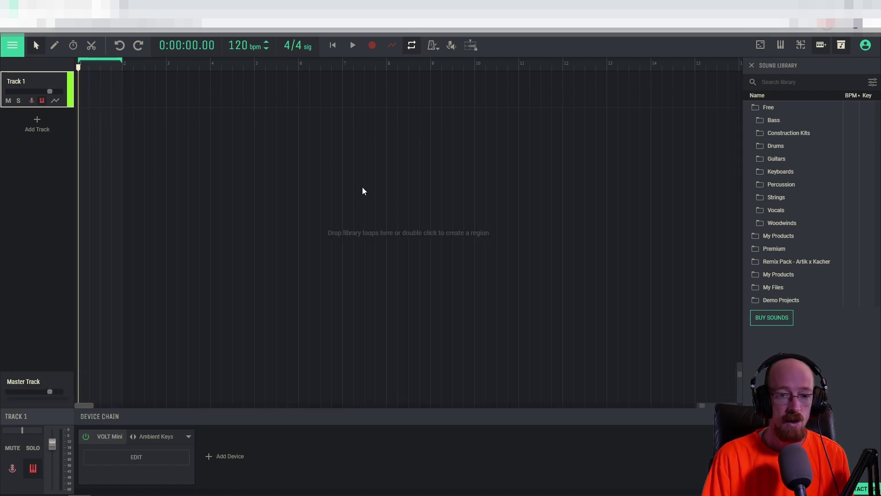
{"action": "double_click", "coordinate": [90, 94]}
{"action": "double_click", "coordinate": [106, 92]}
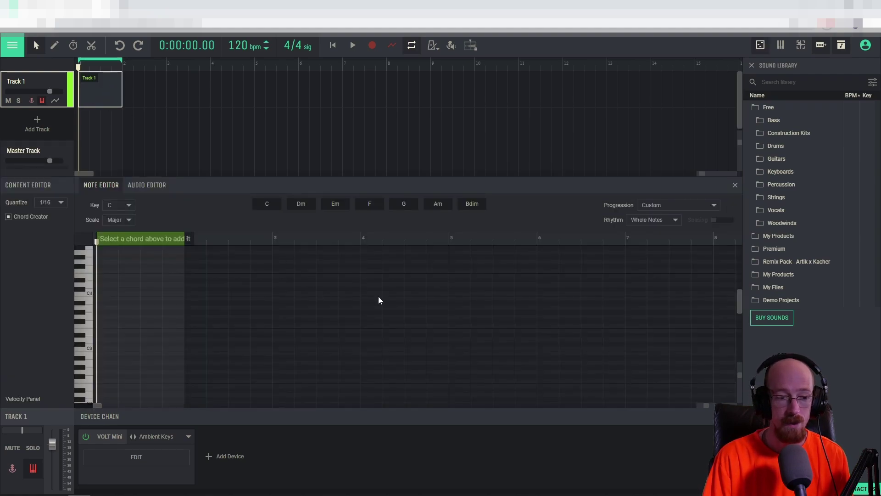
Re-enable chord creation and enter Am followed by Em as the first two chords
{"action": "left_click", "coordinate": [21, 219]}
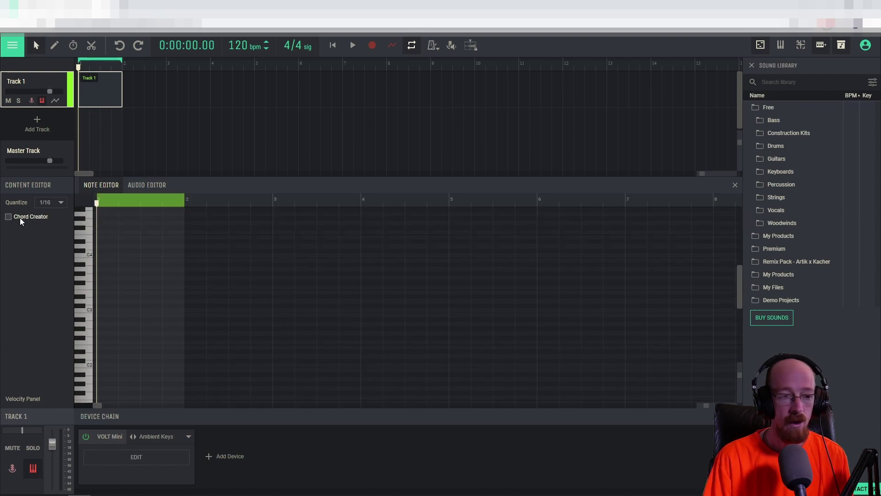
{"action": "left_click", "coordinate": [20, 219]}
{"action": "left_click", "coordinate": [21, 217]}
{"action": "left_click", "coordinate": [21, 218]}
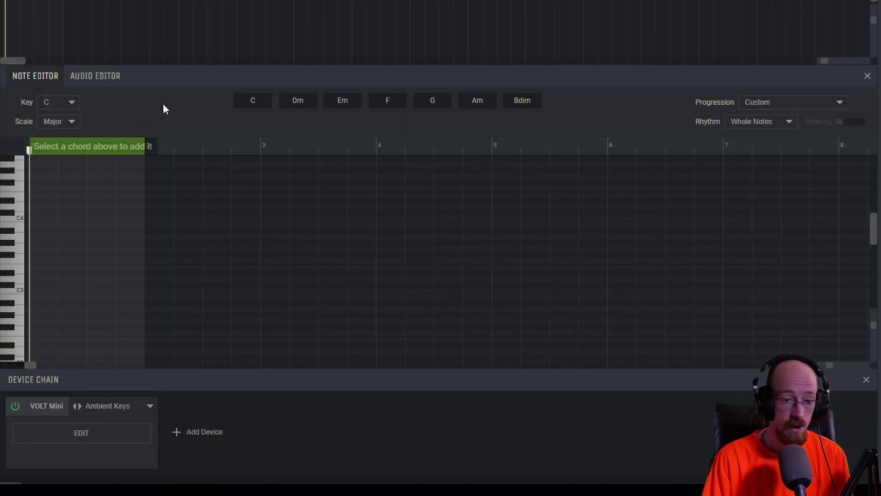
{"action": "left_click", "coordinate": [476, 105]}
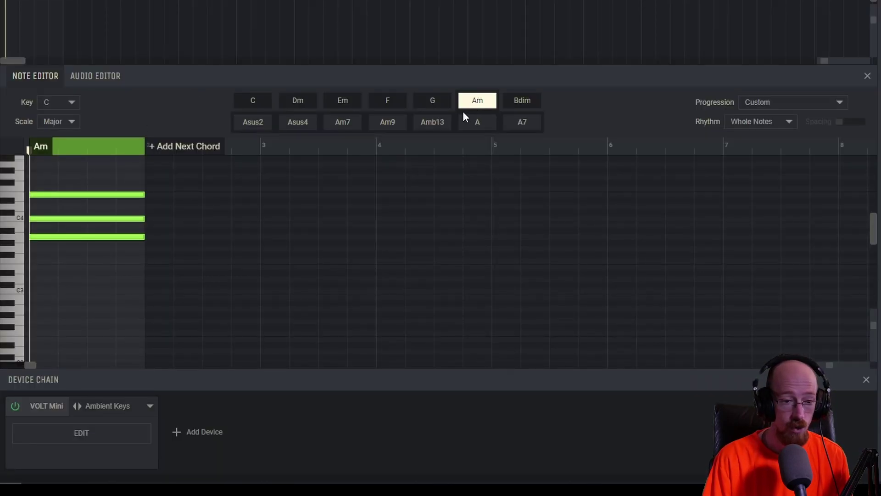
{"action": "left_click", "coordinate": [193, 145]}
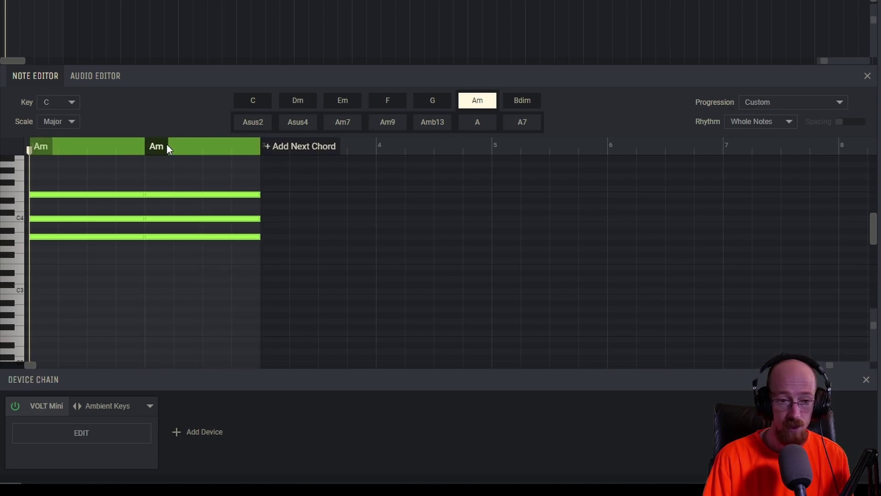
{"action": "left_click", "coordinate": [342, 100]}
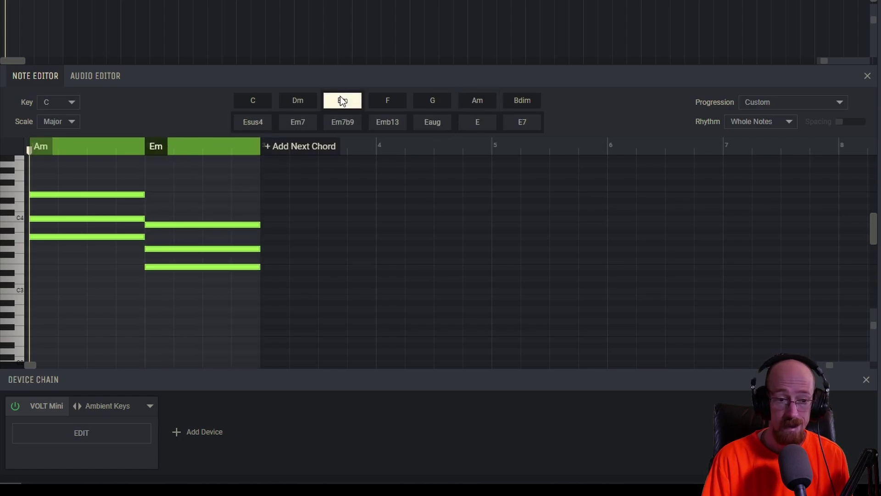
Add F and Em as the third and fourth chords
{"action": "left_click", "coordinate": [293, 147]}
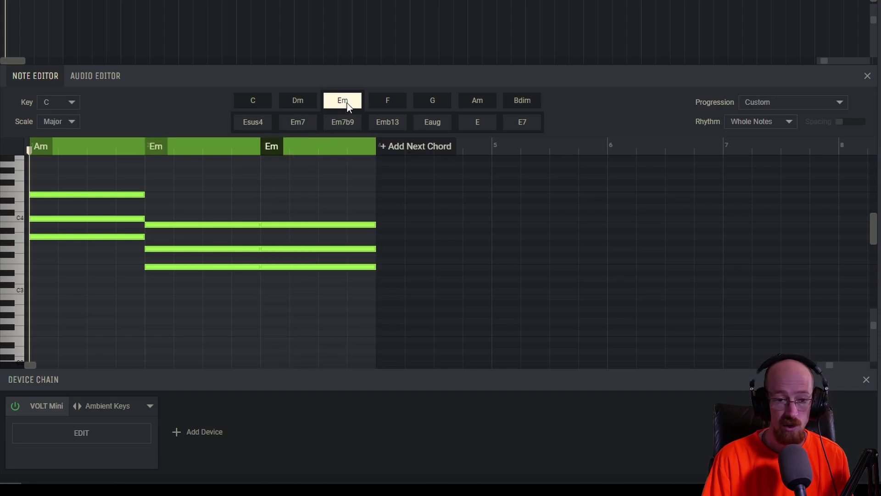
{"action": "left_click", "coordinate": [390, 104]}
{"action": "left_click", "coordinate": [410, 144]}
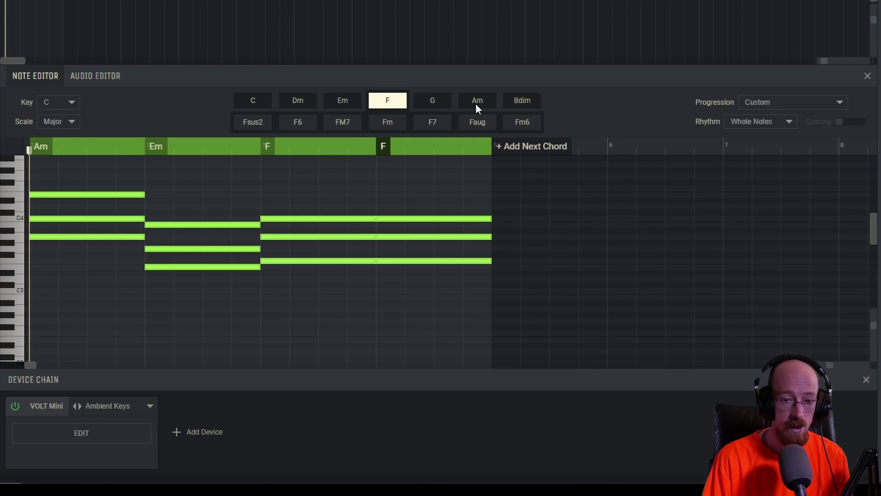
{"action": "left_click", "coordinate": [356, 103]}
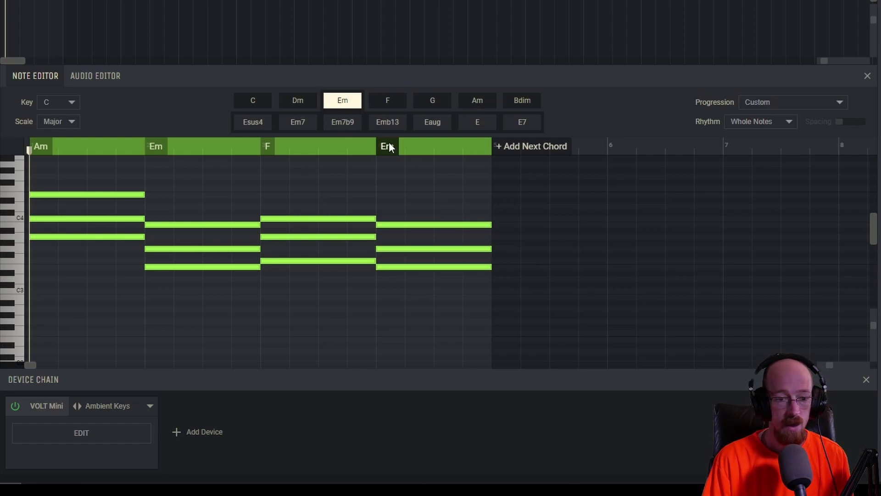
Change the second chord from Em to Esus4
{"action": "left_click", "coordinate": [157, 146]}
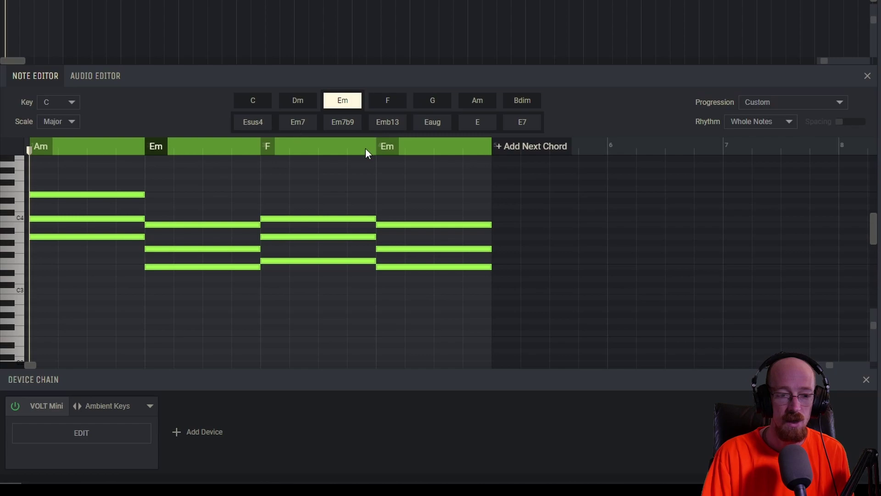
{"action": "left_click", "coordinate": [256, 123]}
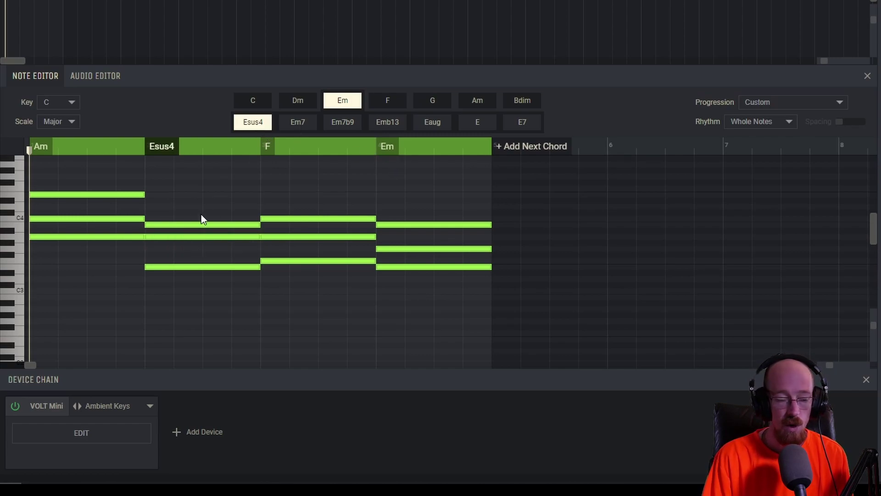
{"action": "left_click", "coordinate": [77, 148]}
Set the chord rhythm to 1/8 Notes and increase the spacing between notes
{"action": "left_click", "coordinate": [31, 146]}
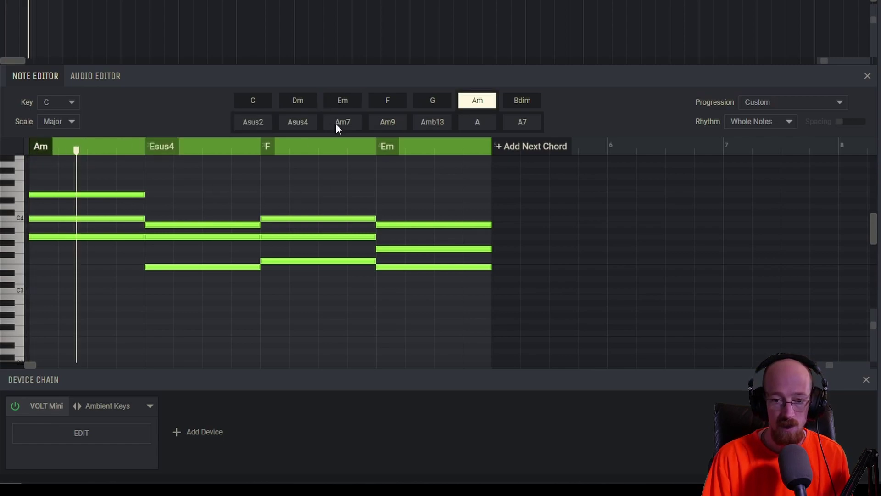
{"action": "left_click", "coordinate": [759, 123]}
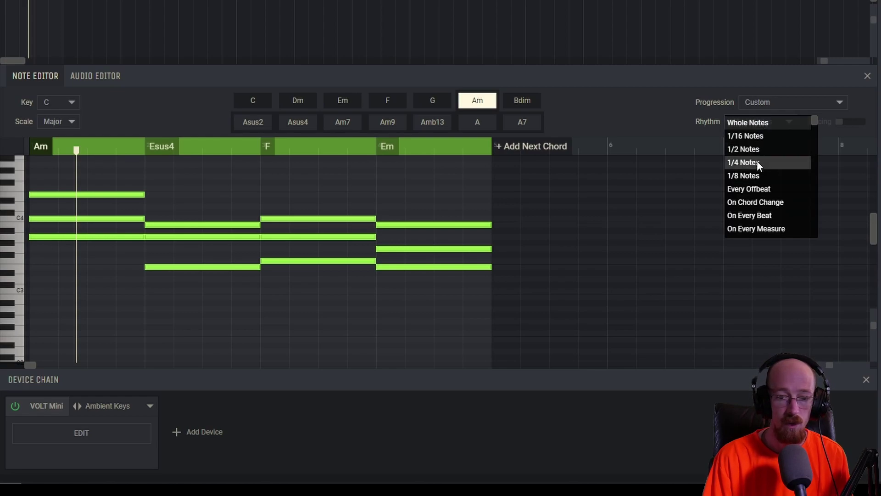
{"action": "left_click", "coordinate": [758, 176]}
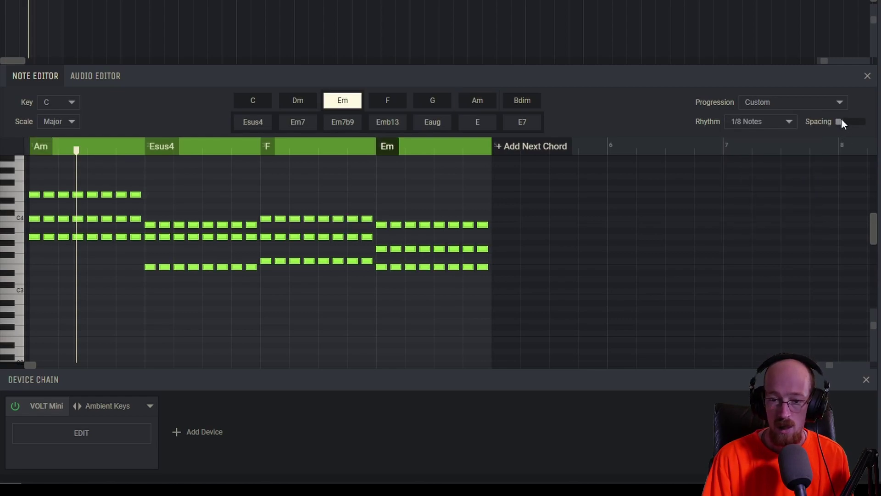
{"action": "left_click_drag", "start_coordinate": [841, 120], "coordinate": [849, 123]}
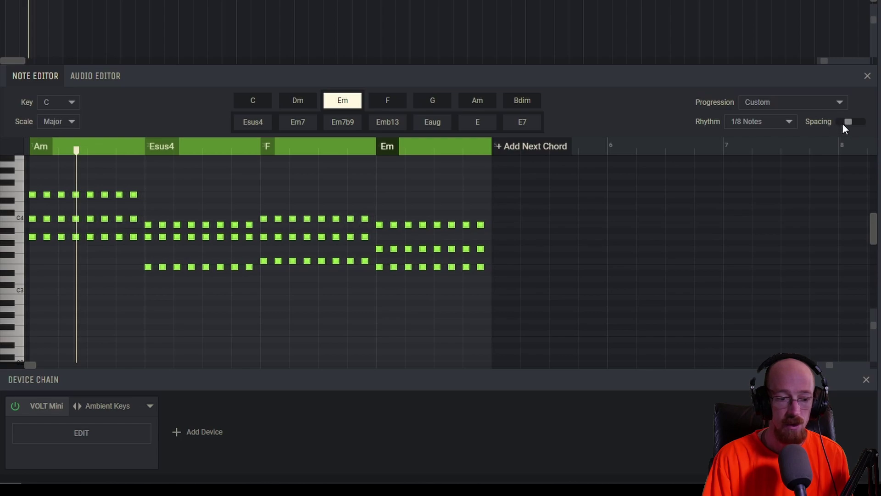
Play the progression back and extend the loop across the whole four-bar clip
{"action": "left_click_drag", "start_coordinate": [77, 150], "coordinate": [18, 150]}
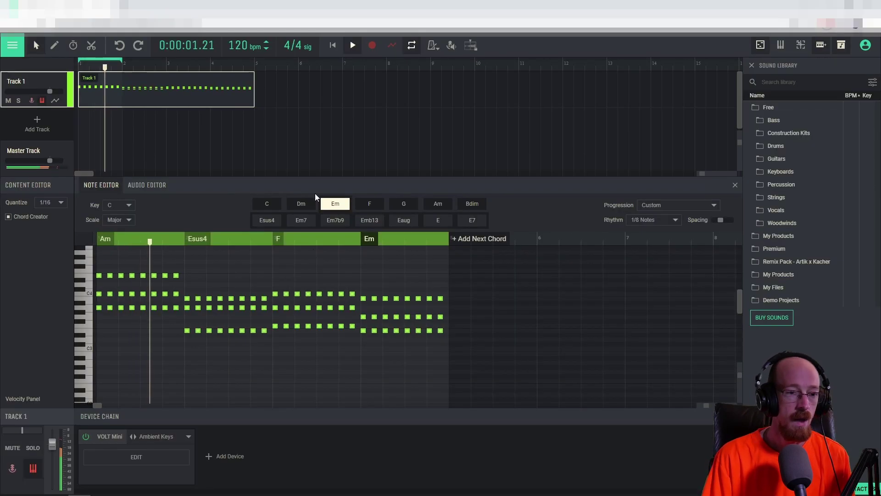
{"action": "key", "text": "space"}
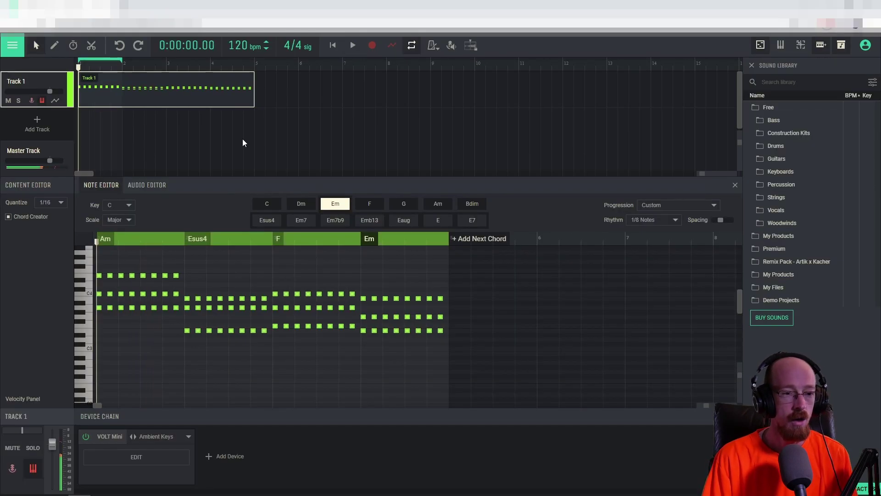
{"action": "left_click_drag", "start_coordinate": [120, 59], "coordinate": [255, 60]}
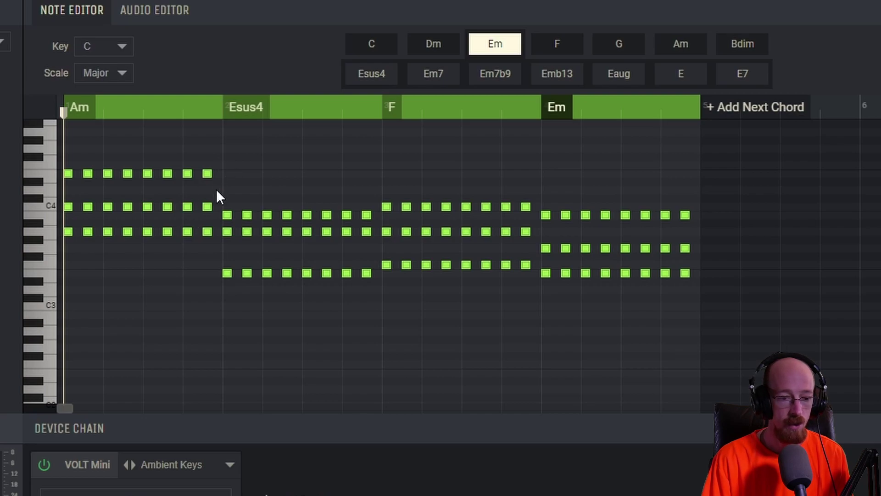
Lower the Am chord notes by an octave and preview the progression
{"action": "left_click_drag", "start_coordinate": [217, 162], "coordinate": [57, 264]}
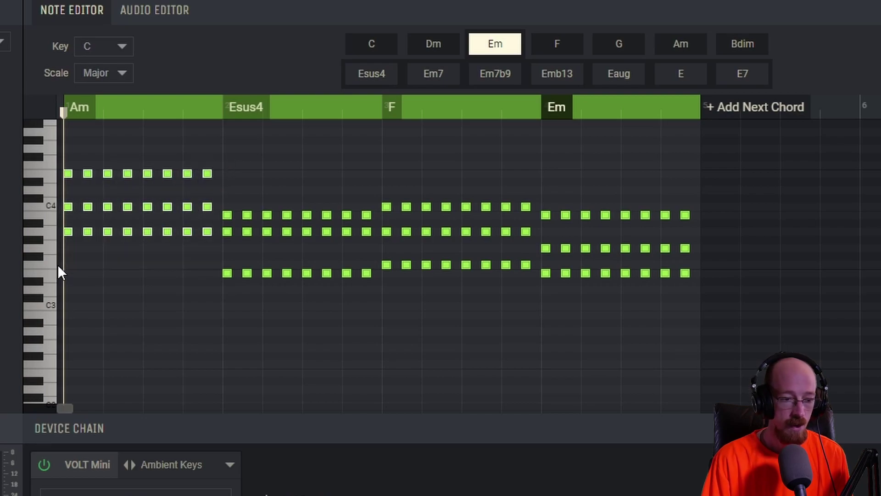
{"action": "key", "text": "Down"}
{"action": "key", "text": "Up"}
{"action": "key", "text": "shift+Down"}
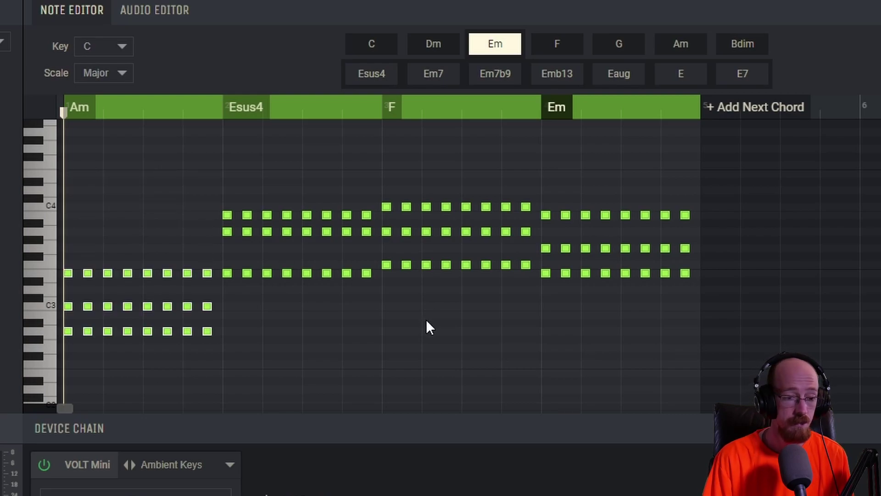
{"action": "key", "text": "space"}
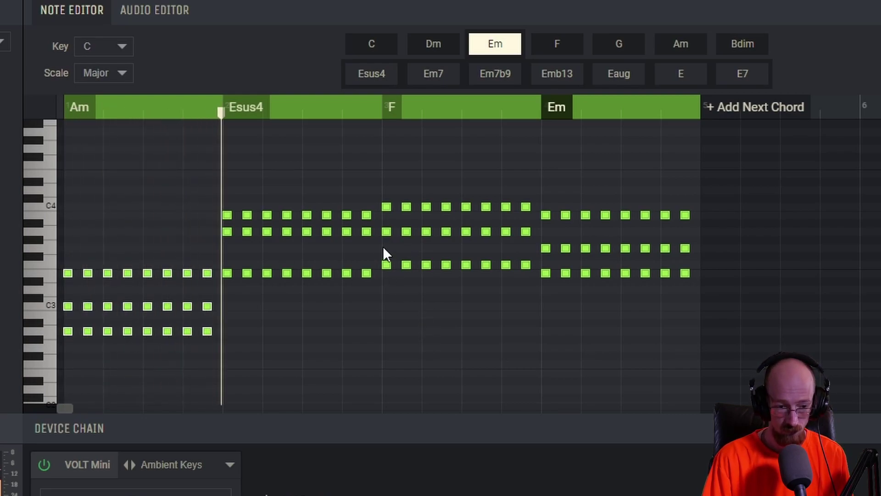
{"action": "key", "text": "space"}
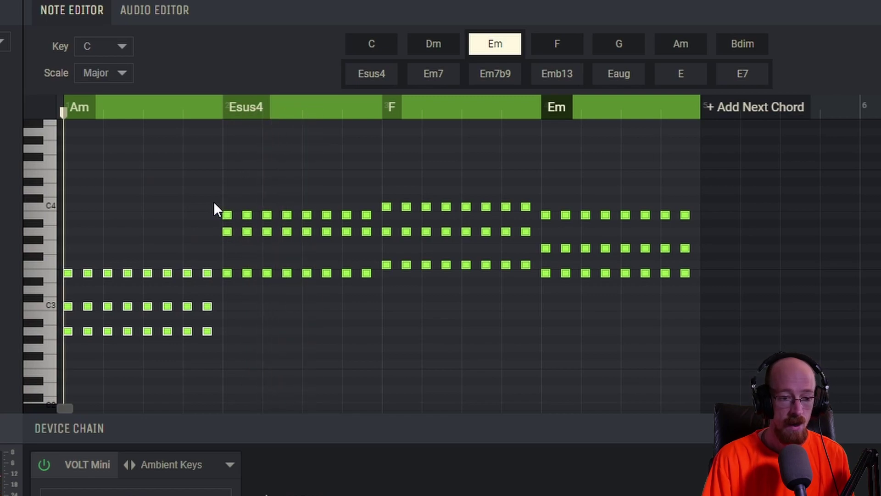
Drop Esus4's top notes and F's middle notes one octave
{"action": "left_click_drag", "start_coordinate": [214, 203], "coordinate": [370, 216]}
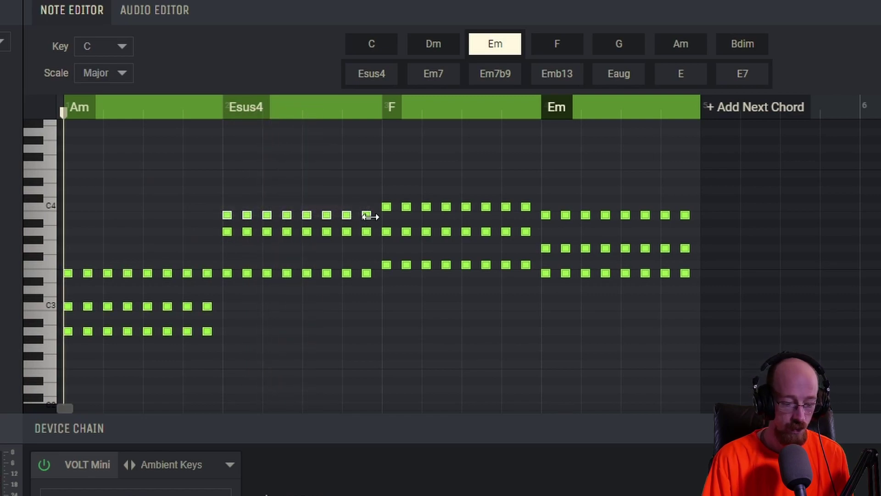
{"action": "key", "text": "shift+Down"}
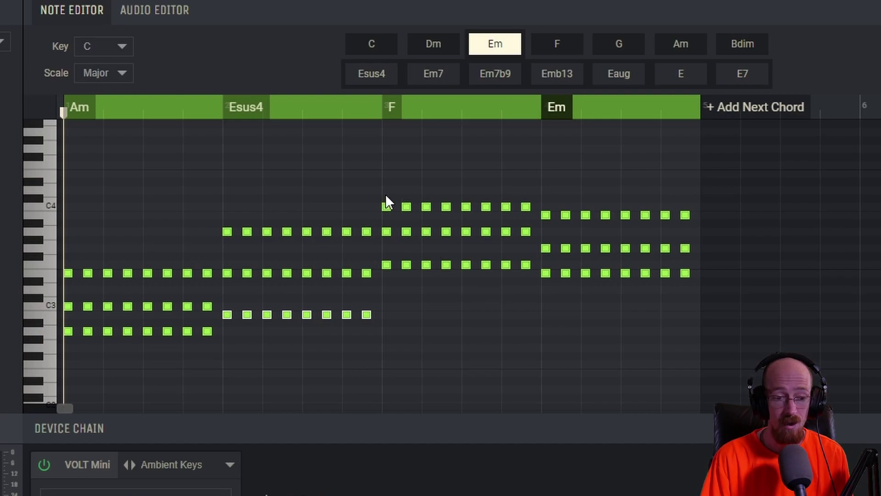
{"action": "left_click_drag", "start_coordinate": [386, 197], "coordinate": [533, 208]}
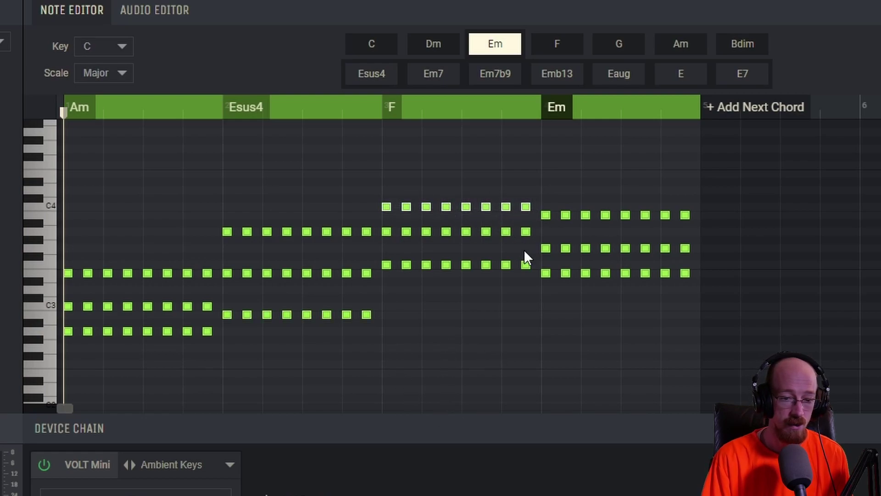
{"action": "left_click_drag", "start_coordinate": [536, 226], "coordinate": [381, 236]}
{"action": "key", "text": "shift+Down"}
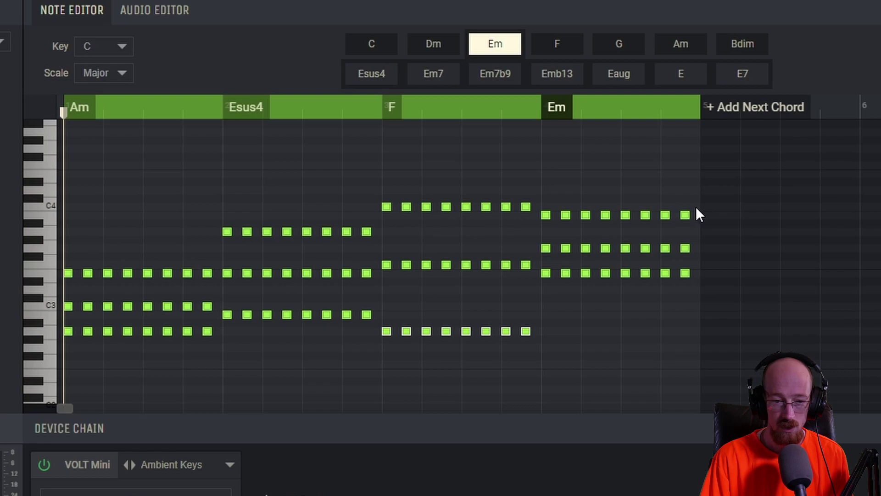
Drop Em's lowest notes one octave and play the revoiced progression
{"action": "left_click_drag", "start_coordinate": [694, 263], "coordinate": [551, 302]}
{"action": "key", "text": "shift+Down"}
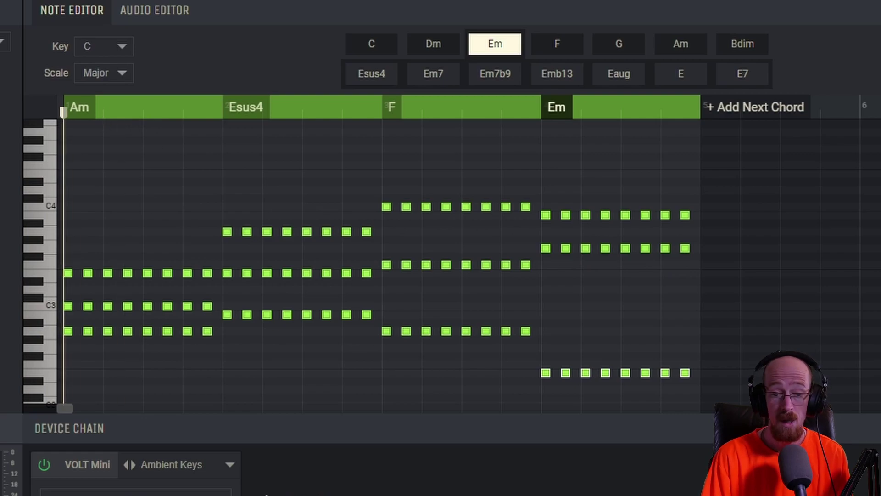
{"action": "key", "text": "space"}
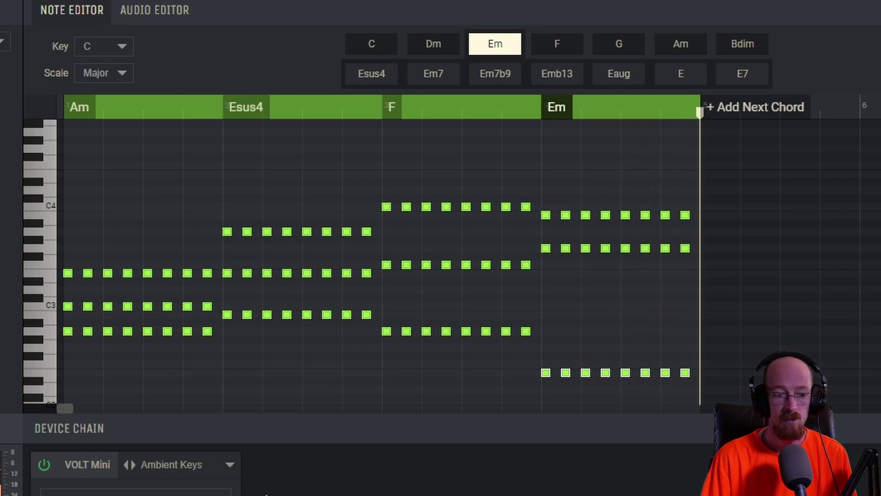
{"action": "key", "text": "space"}
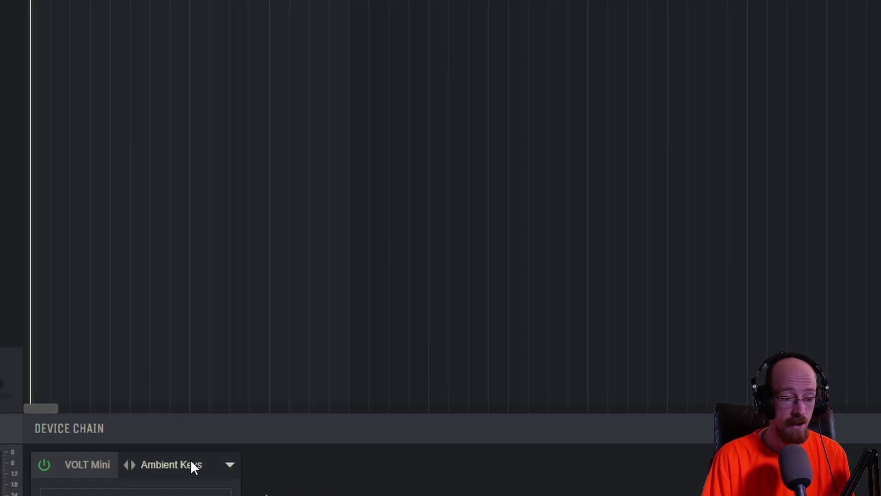
Return to the arrangement view and play the chord track
{"action": "left_click", "coordinate": [218, 457]}
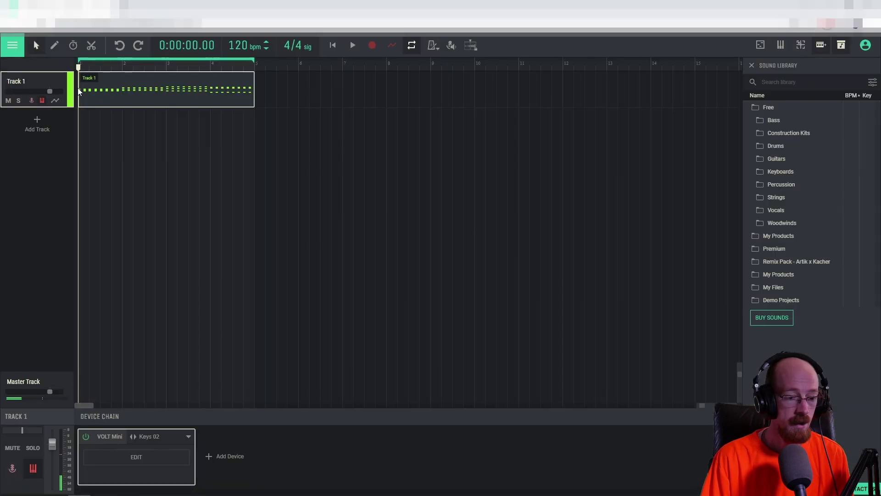
{"action": "key", "text": "space"}
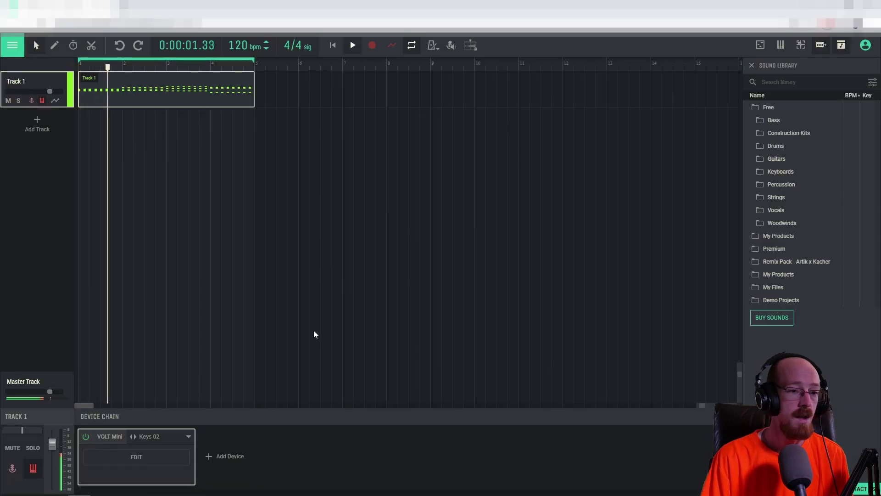
{"action": "key", "text": "space"}
Add a Reverb effect to the chord track and raise its SIZE slightly
{"action": "left_click", "coordinate": [209, 456]}
{"action": "left_click", "coordinate": [253, 378]}
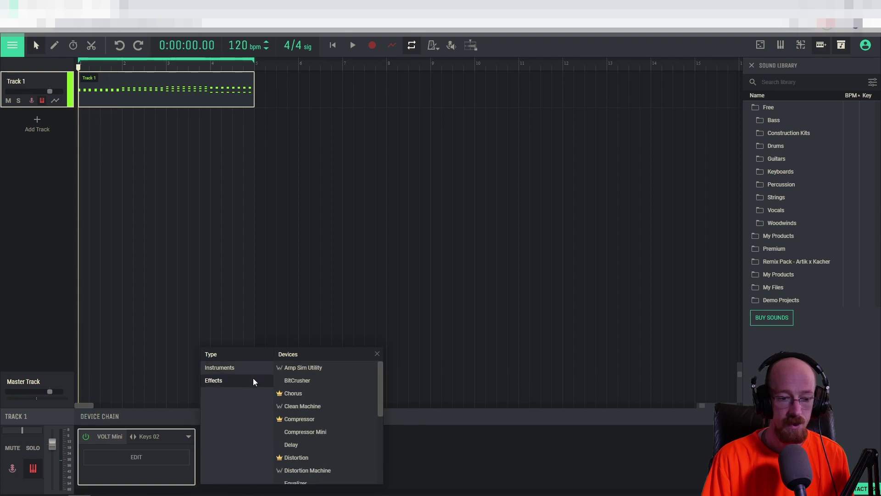
{"action": "scroll", "coordinate": [303, 390], "scroll_direction": "down", "scroll_amount": 3}
{"action": "scroll", "coordinate": [299, 420], "scroll_direction": "down", "scroll_amount": 2}
{"action": "left_click", "coordinate": [296, 436]}
{"action": "key", "text": "space"}
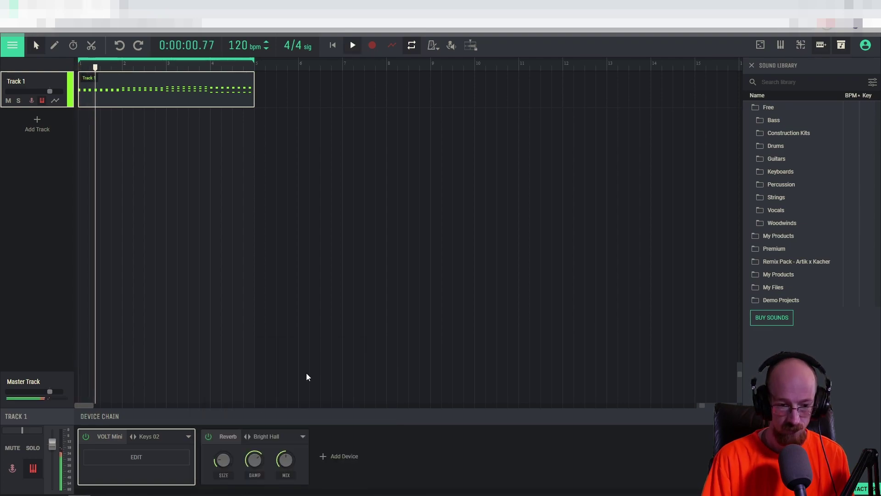
{"action": "left_click_drag", "start_coordinate": [223, 453], "coordinate": [272, 445]}
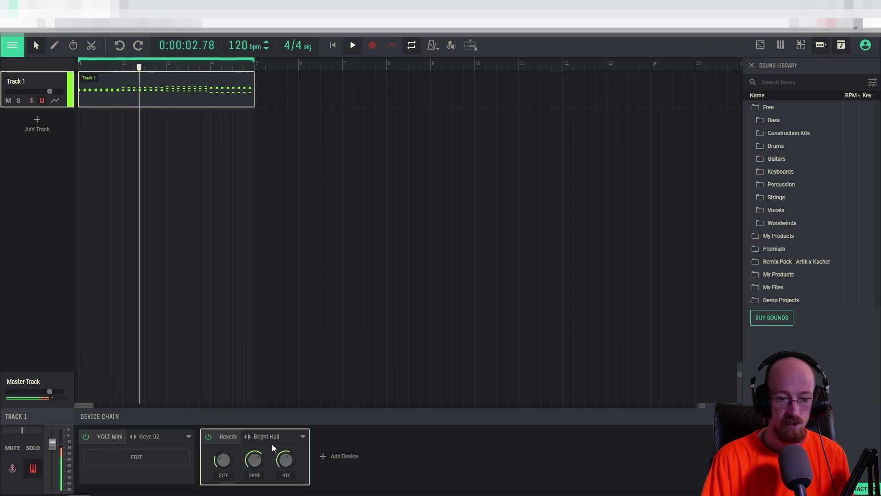
{"action": "key", "text": "space"}
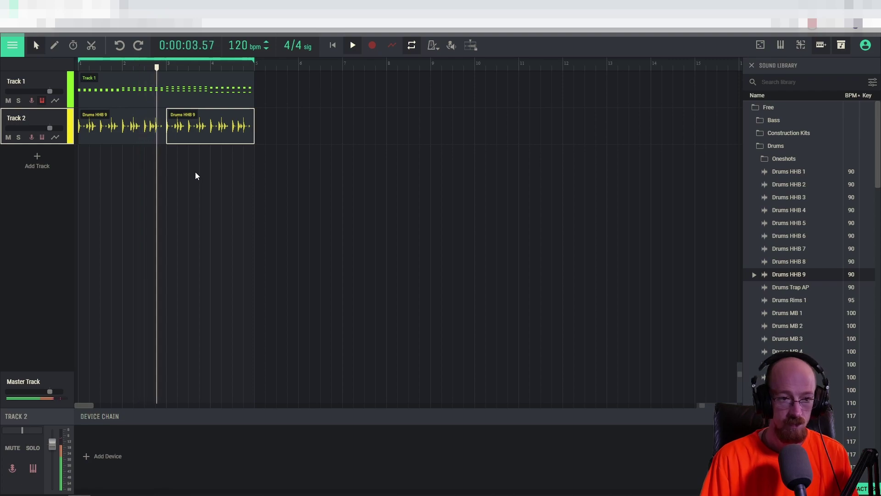
Add the Bass 01 bass track and the melody track, playing the song after each
{"action": "key", "text": "space"}
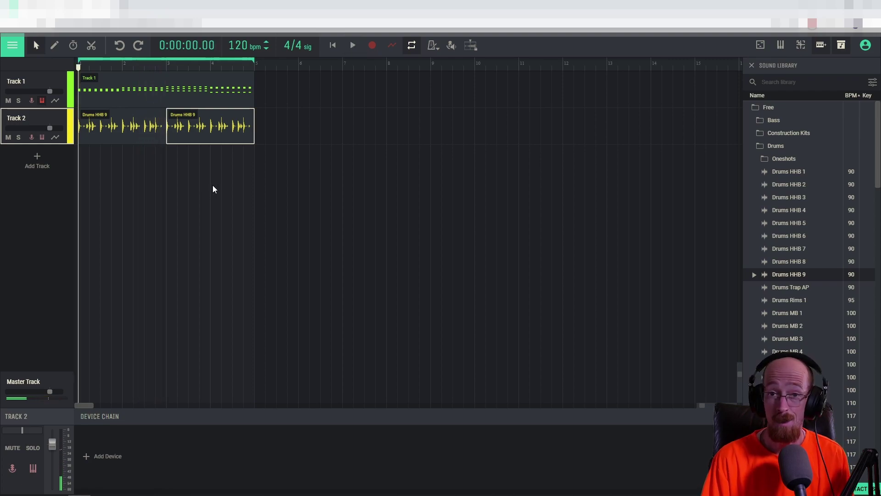
{"action": "left_click", "coordinate": [36, 158]}
{"action": "key", "text": "space"}
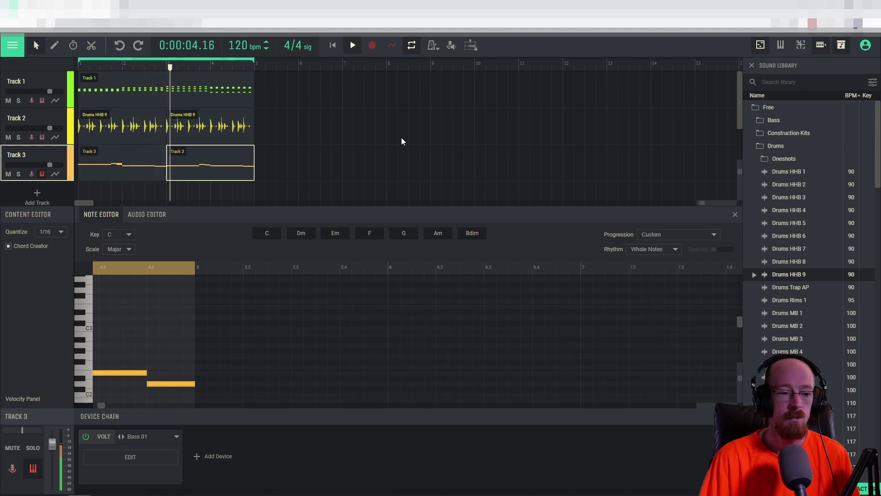
{"action": "key", "text": "space"}
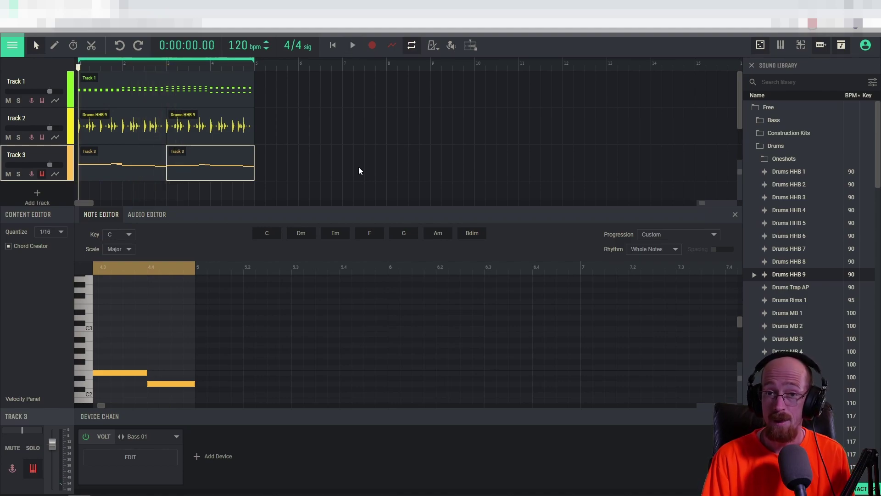
{"action": "left_click", "coordinate": [59, 199]}
{"action": "key", "text": "space"}
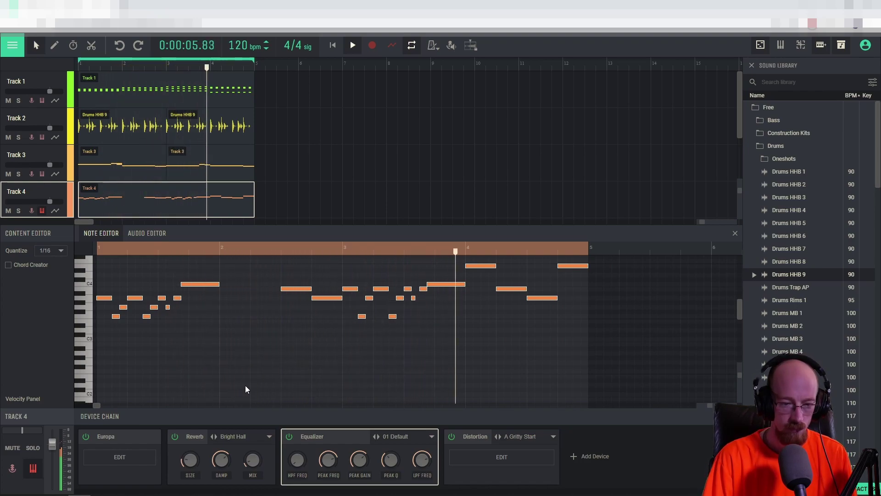
Set Track 4's reverb MIX to 0.17, then reopen Track 1's clip with Chord Creator on
{"action": "left_click", "coordinate": [252, 461]}
{"action": "left_click_drag", "start_coordinate": [252, 460], "coordinate": [255, 458]}
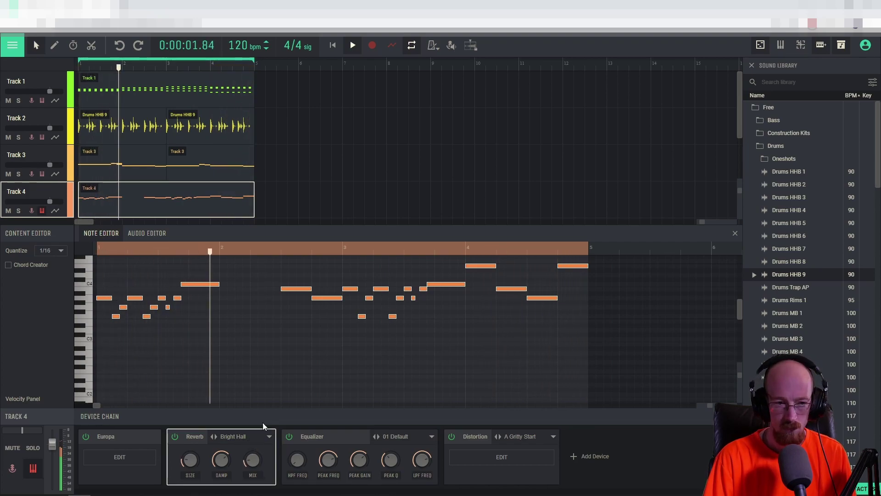
{"action": "left_click", "coordinate": [177, 83]}
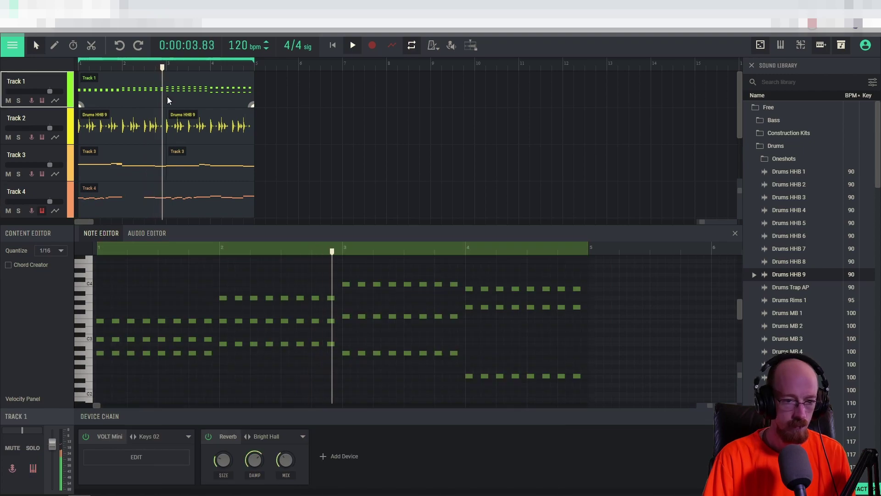
{"action": "left_click", "coordinate": [8, 265]}
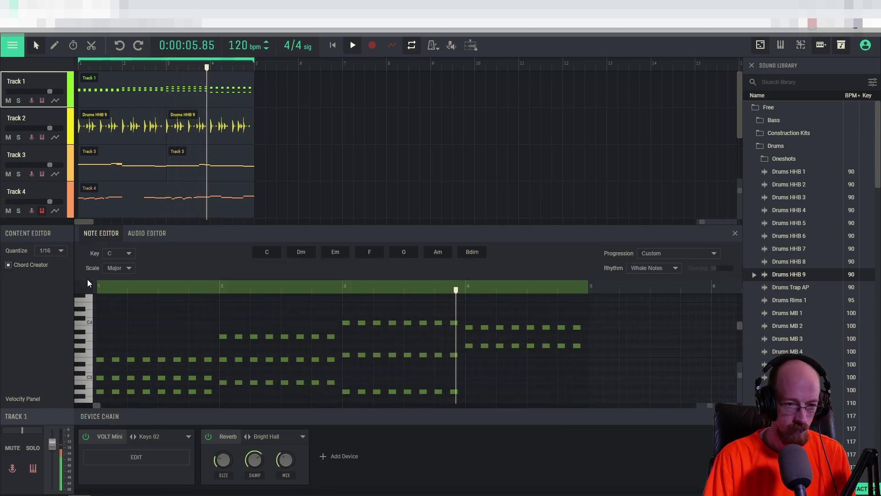
{"action": "left_click_drag", "start_coordinate": [381, 226], "coordinate": [385, 150]}
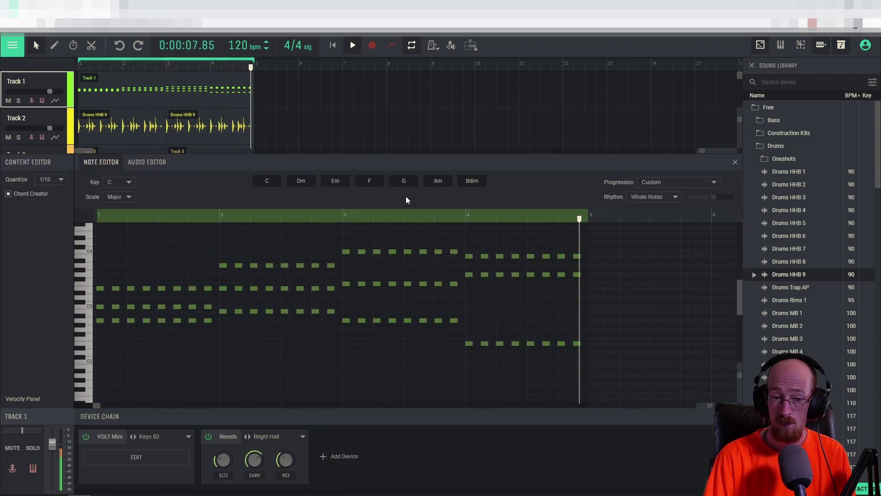
{"action": "key", "text": "space"}
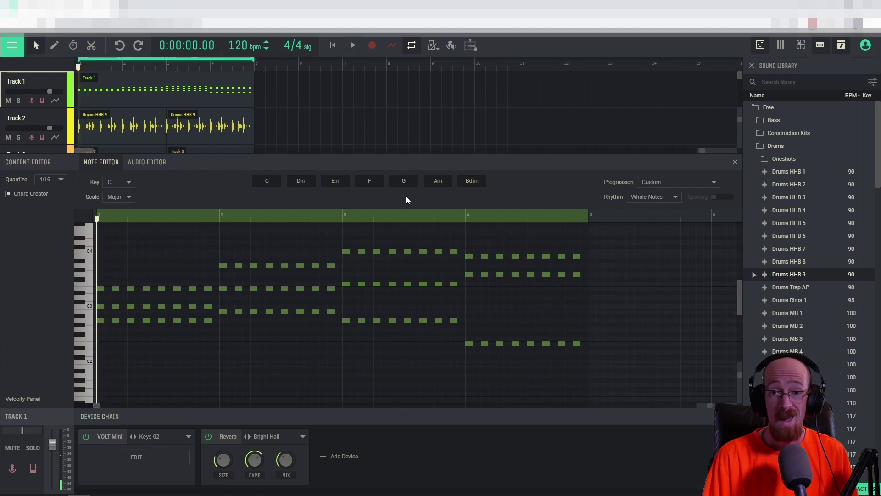